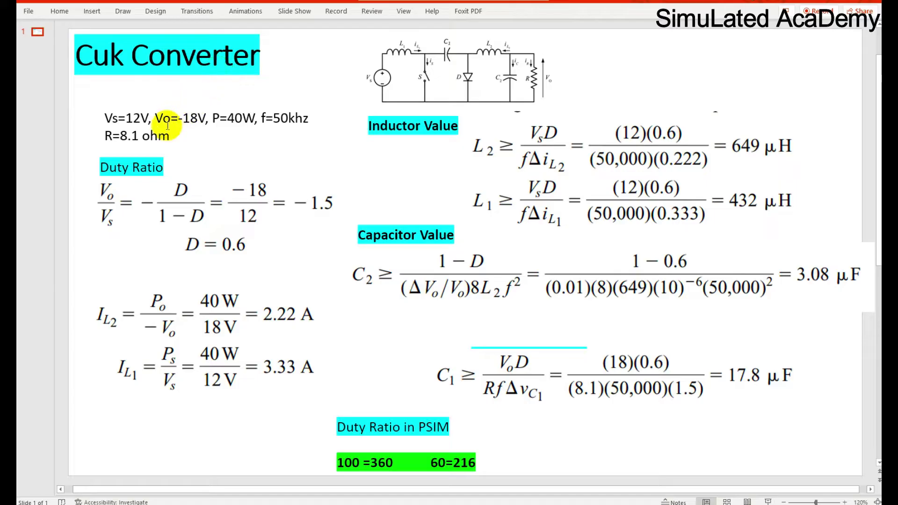
# Review the slide's design parameters (Vs=12V) and the duty-ratio note (60% = 216°)
pyautogui.click(179, 135)
pyautogui.moveTo(159, 135); pyautogui.dragTo(112, 121)
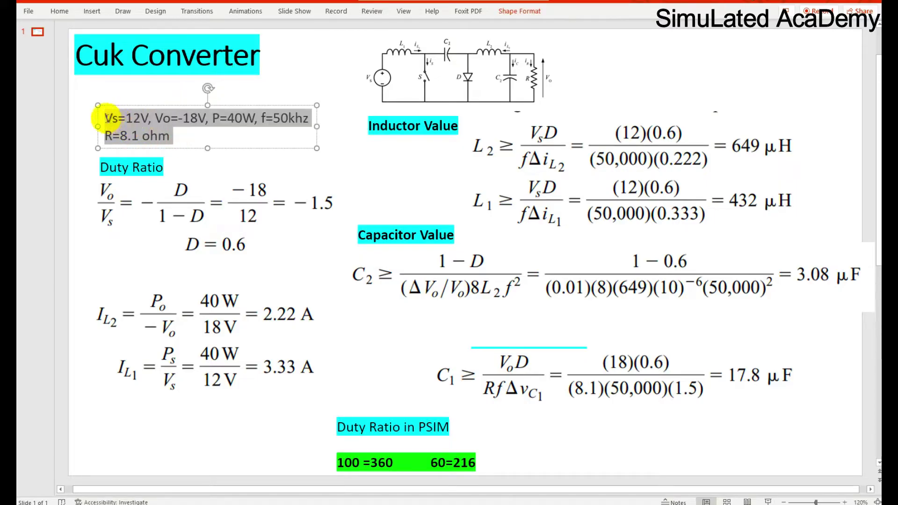
pyautogui.click(133, 118)
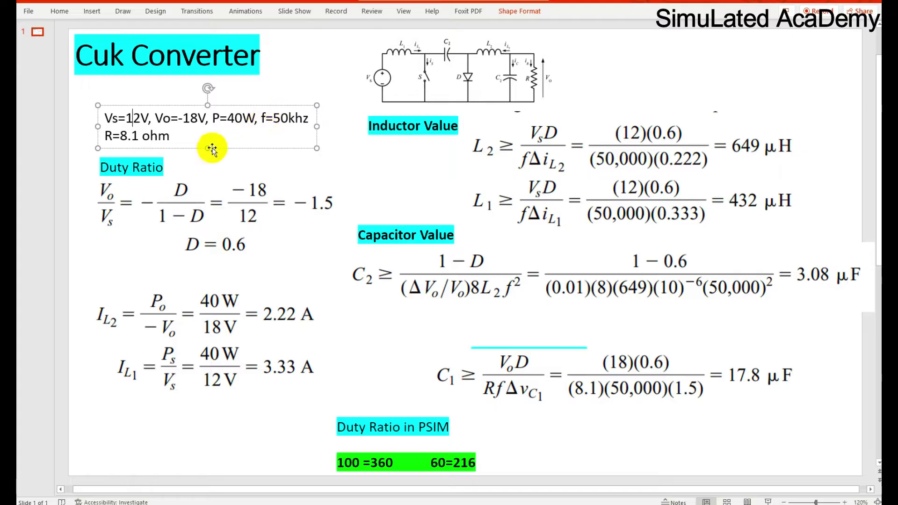
pyautogui.click(188, 160)
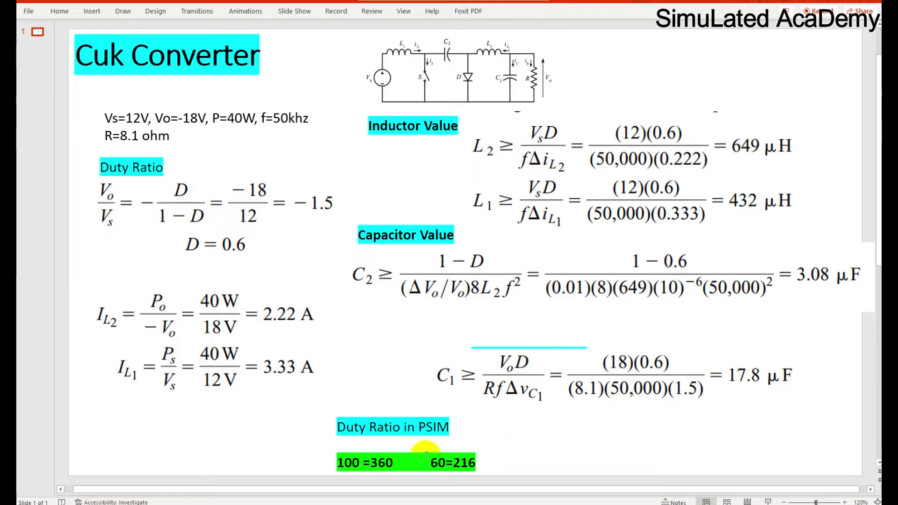
pyautogui.click(396, 463)
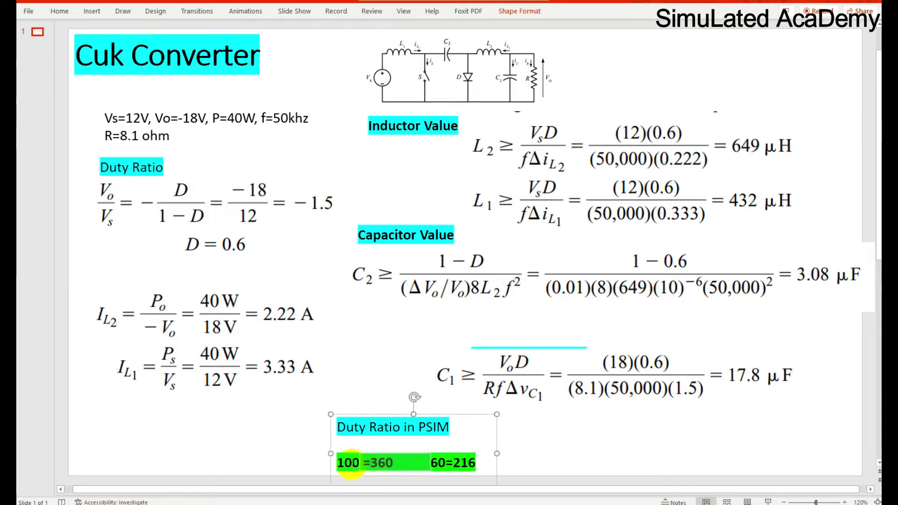
pyautogui.click(350, 463)
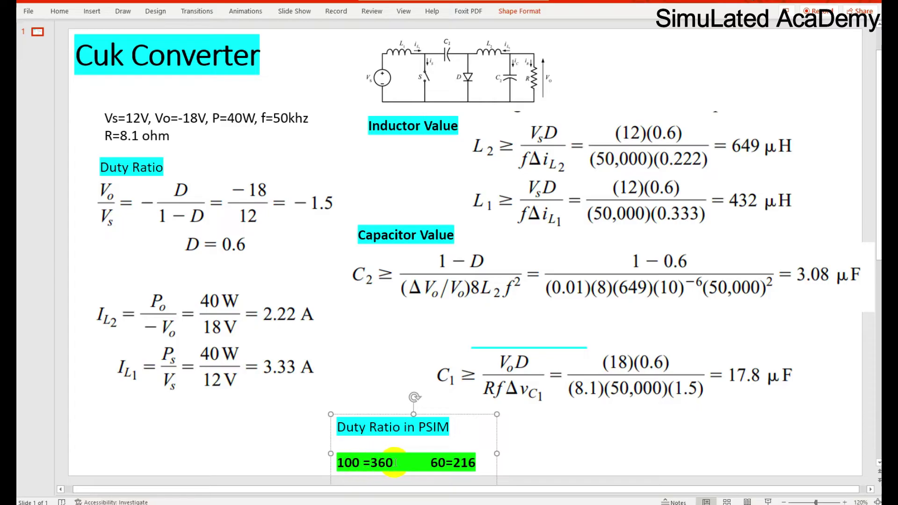
pyautogui.moveTo(431, 463); pyautogui.dragTo(470, 463)
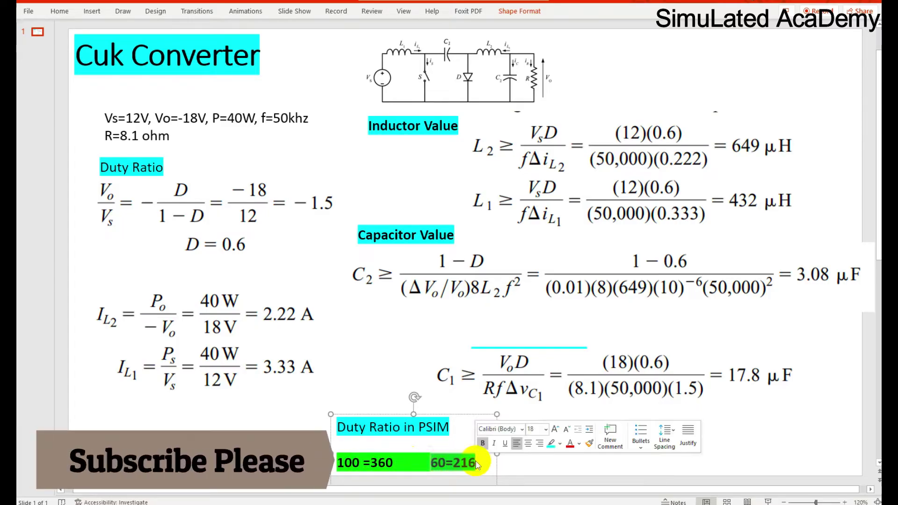
pyautogui.click(514, 465)
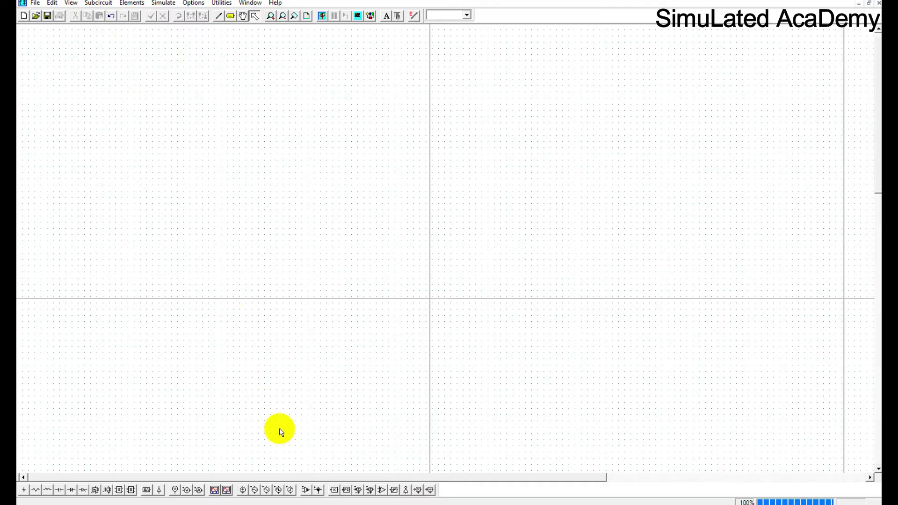
# Place a DC voltage source and two inductors across the canvas
pyautogui.click(243, 490)
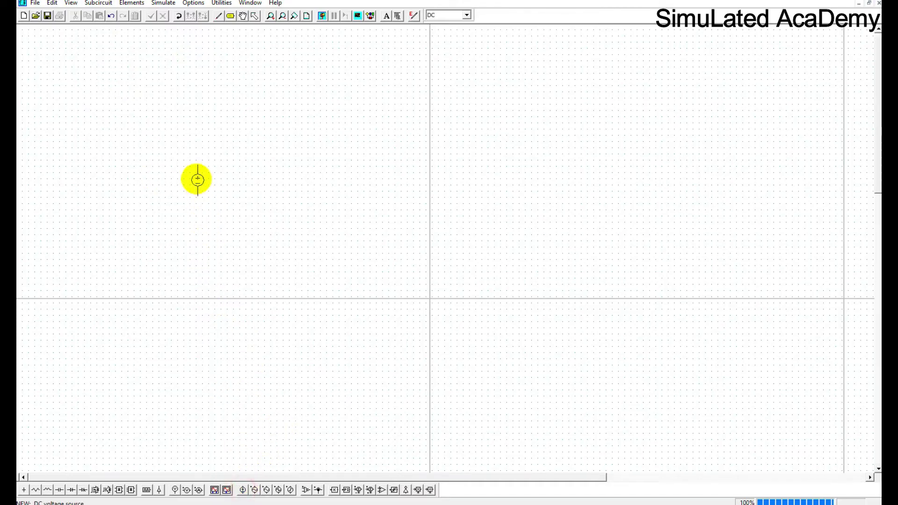
pyautogui.click(189, 185)
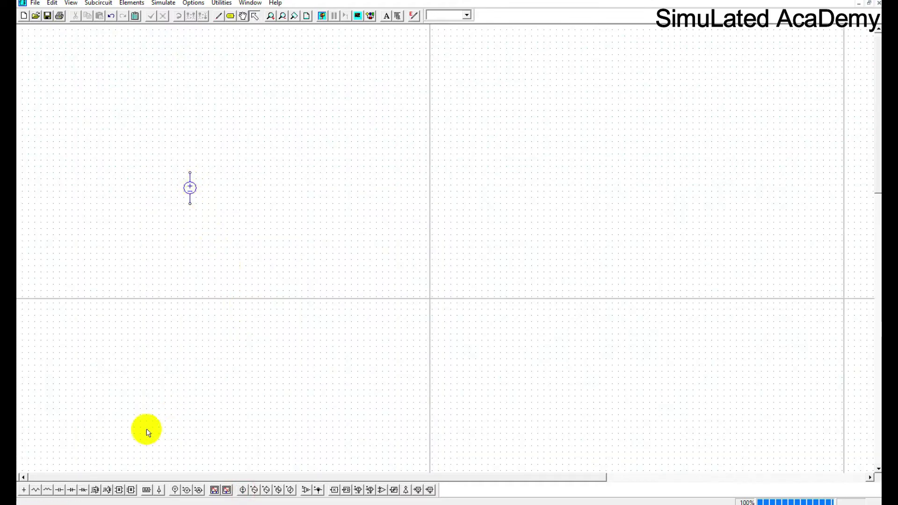
pyautogui.click(49, 490)
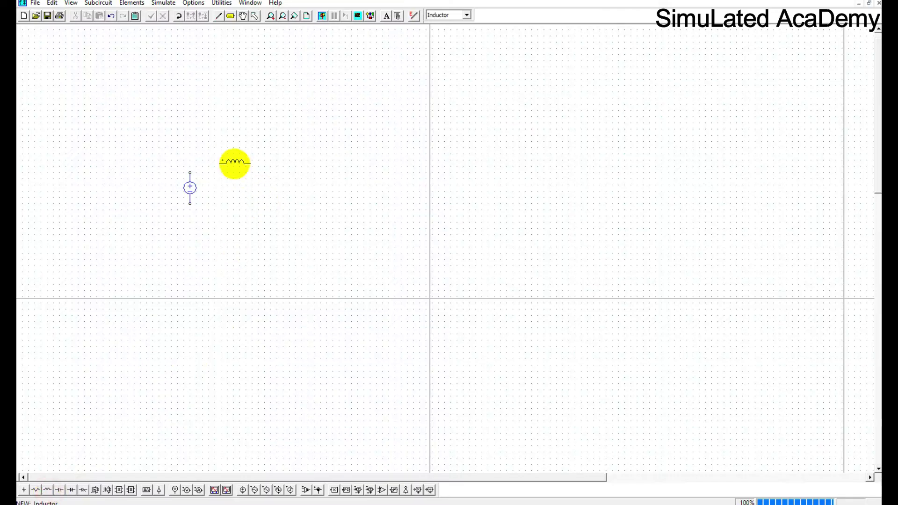
pyautogui.click(236, 164)
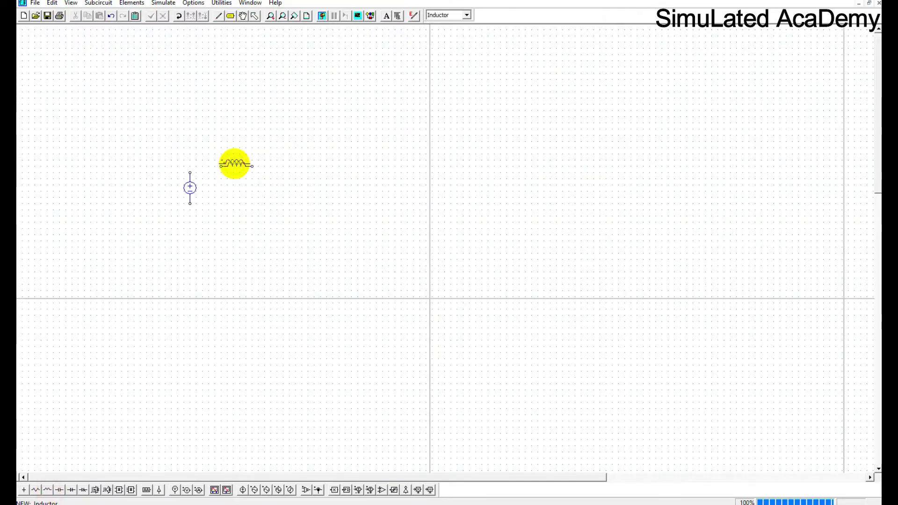
pyautogui.click(47, 490)
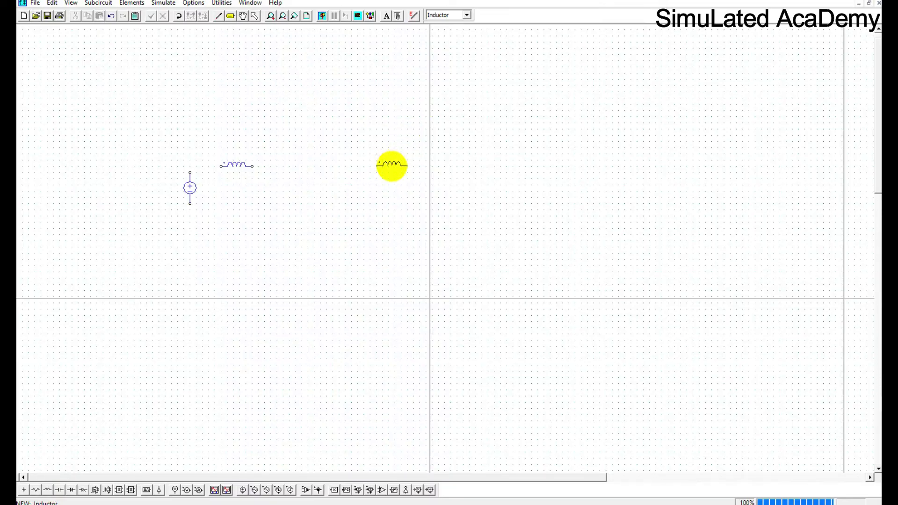
pyautogui.click(392, 164)
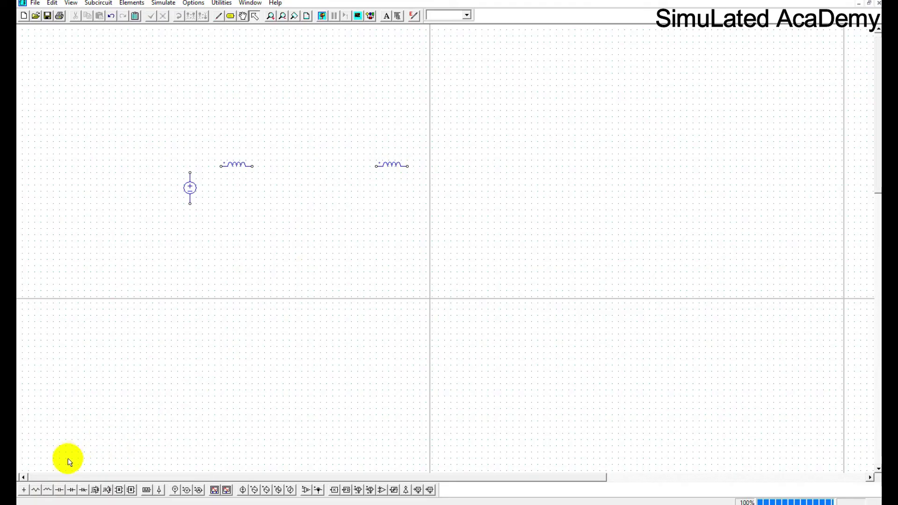
# Add the coupling capacitor, a vertical output capacitor, a vertical diode, the MOSFET and the load resistor
pyautogui.click(59, 490)
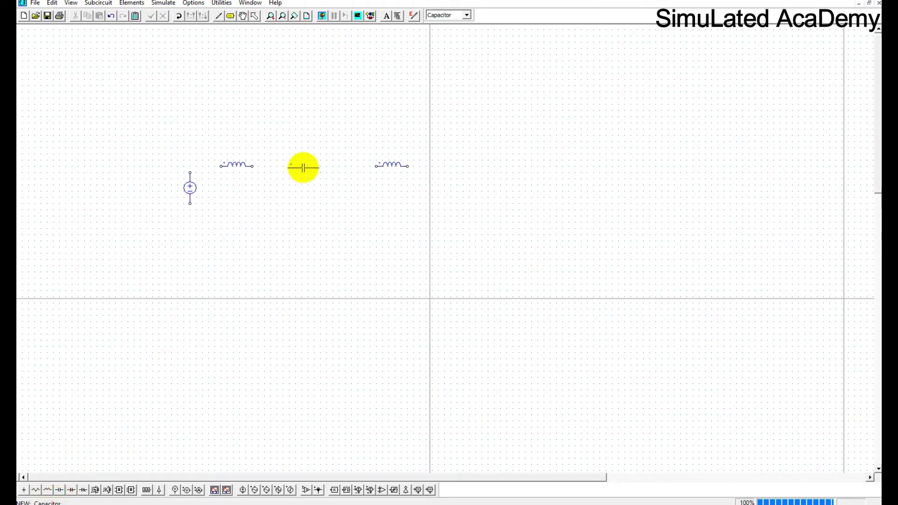
pyautogui.click(303, 166)
pyautogui.rightClick(452, 189)
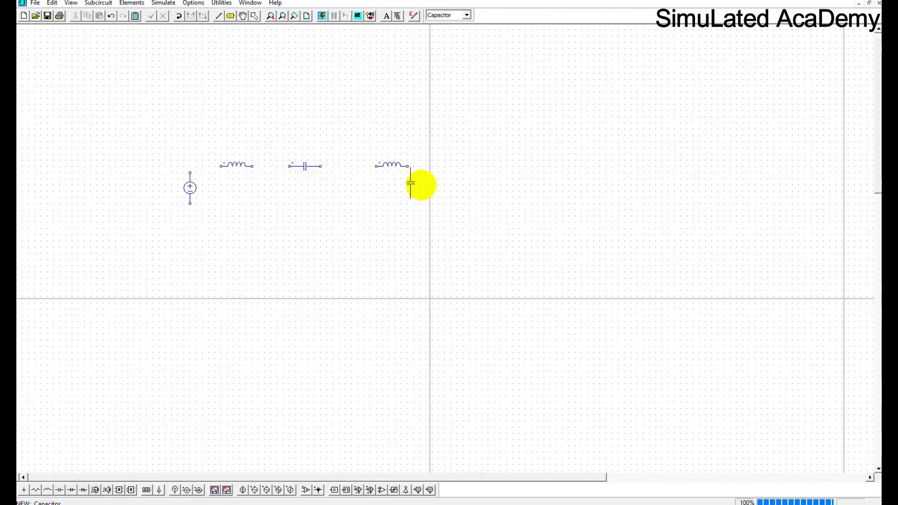
pyautogui.click(448, 182)
pyautogui.click(71, 489)
pyautogui.rightClick(330, 228)
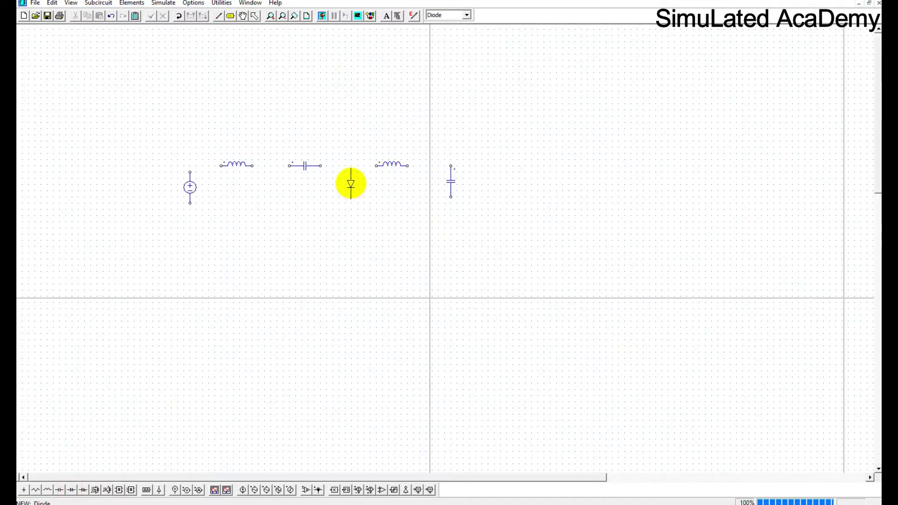
pyautogui.click(351, 184)
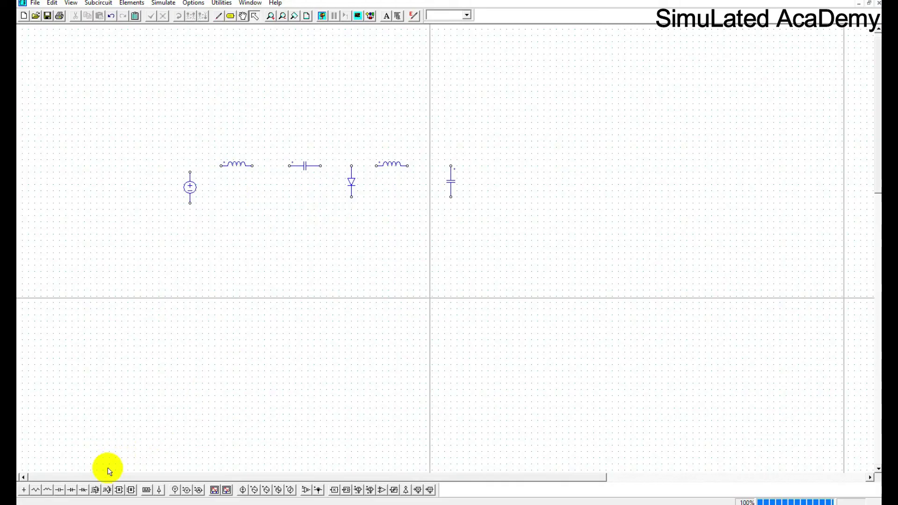
pyautogui.click(96, 489)
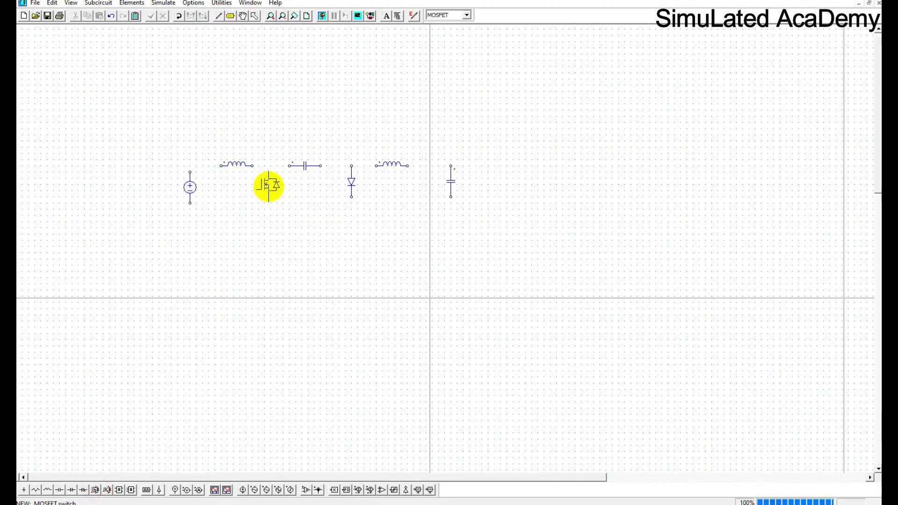
pyautogui.click(267, 185)
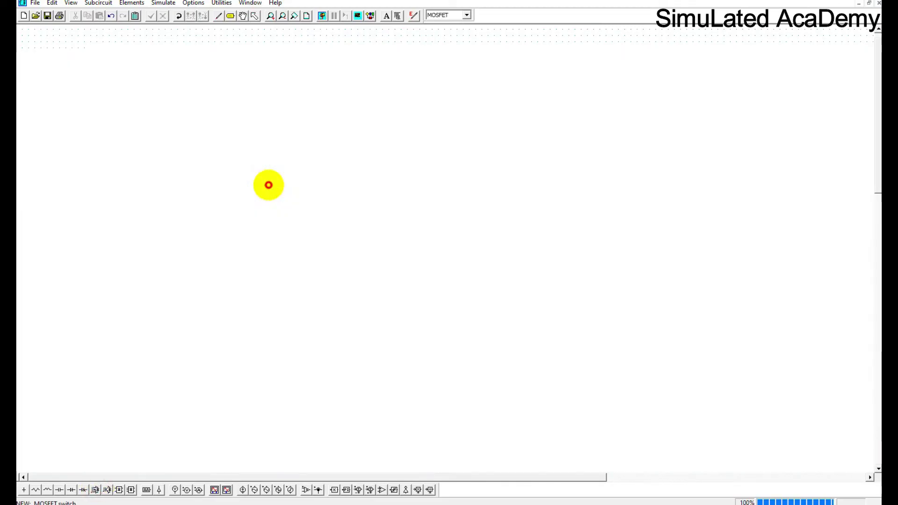
pyautogui.click(37, 490)
pyautogui.click(488, 182)
# Wire the source, inductors, MOSFET, output capacitor and resistor into the top and bottom rails
pyautogui.click(216, 16)
pyautogui.moveTo(189, 172); pyautogui.dragTo(489, 166)
pyautogui.moveTo(489, 196); pyautogui.dragTo(352, 197)
pyautogui.moveTo(190, 203); pyautogui.dragTo(351, 202)
pyautogui.moveTo(271, 172)
pyautogui.mouseDown()
pyautogui.moveTo(326, 166)
pyautogui.moveTo(290, 166)
pyautogui.mouseUp()
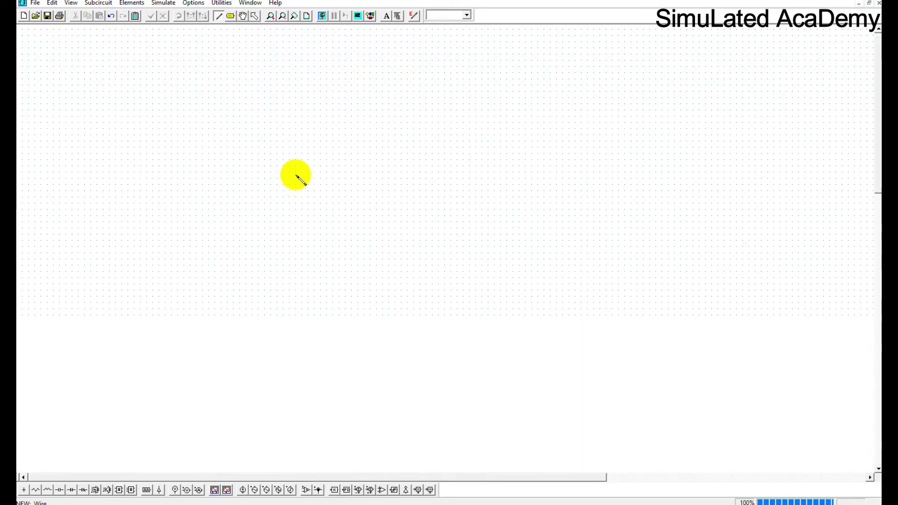
pyautogui.press('Escape')
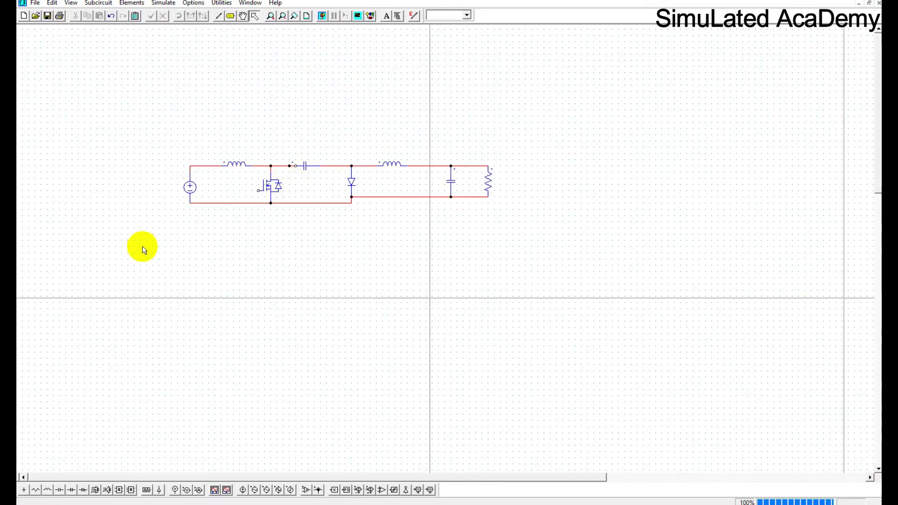
# Add a gating block wired to the MOSFET gate, and a ground under the DC source
pyautogui.click(147, 490)
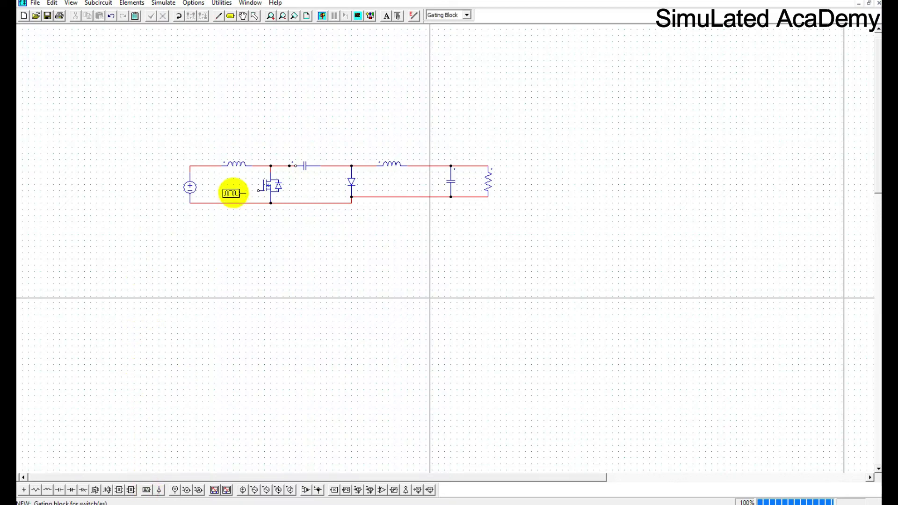
pyautogui.click(233, 191)
pyautogui.click(218, 15)
pyautogui.click(246, 190)
pyautogui.click(260, 191)
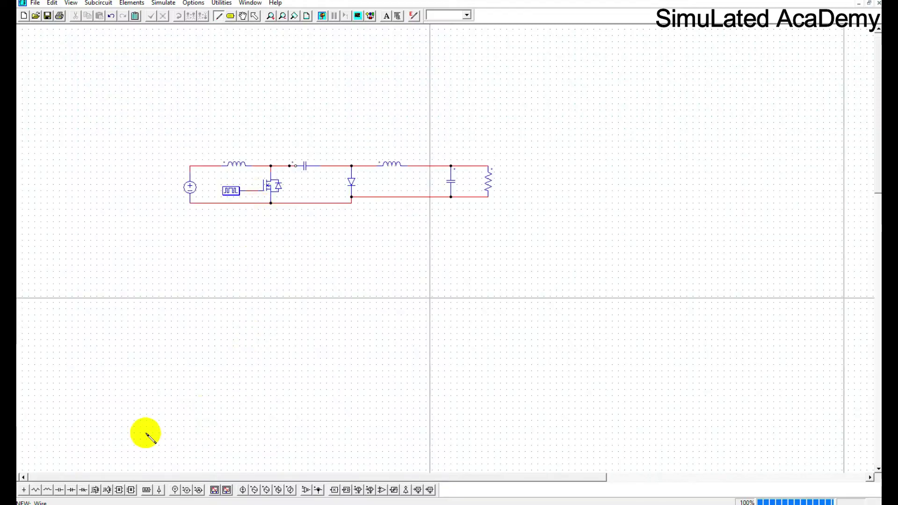
pyautogui.click(24, 490)
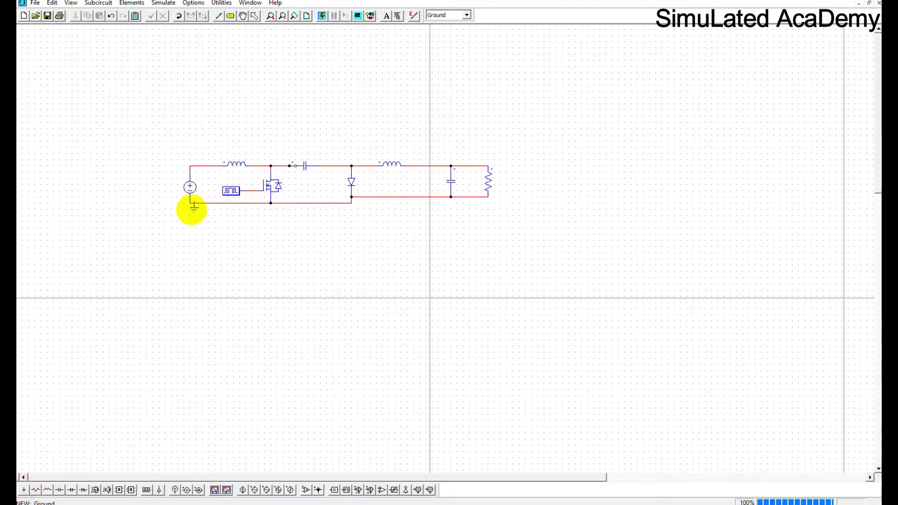
pyautogui.click(190, 210)
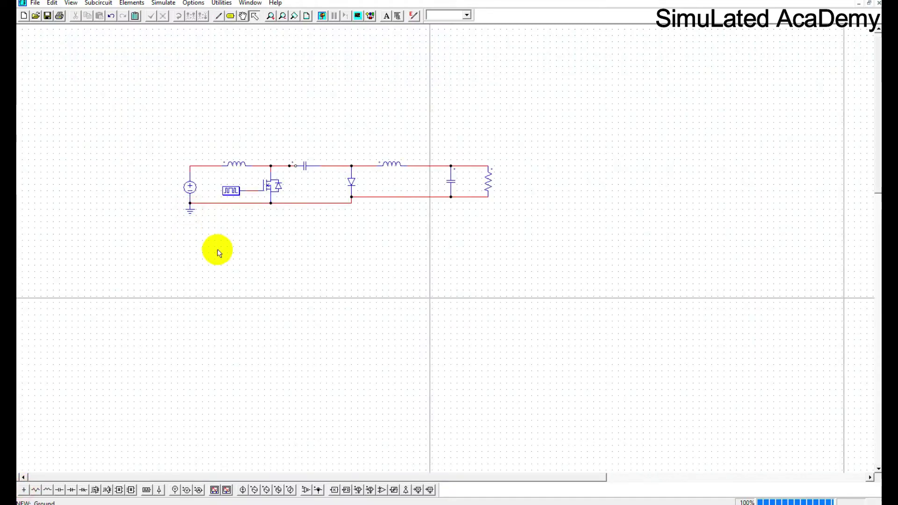
# Set the DC source to 12 V and the left inductor to 432u
pyautogui.doubleClick(190, 188)
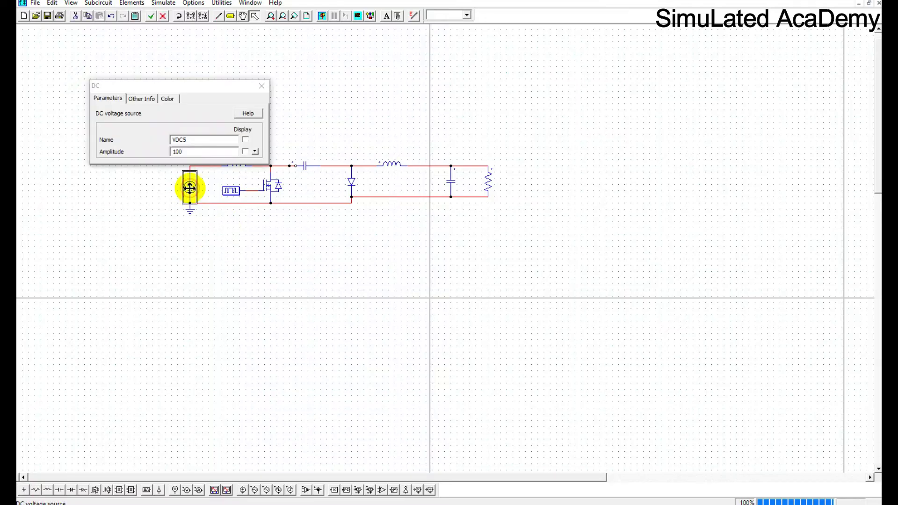
pyautogui.doubleClick(190, 151)
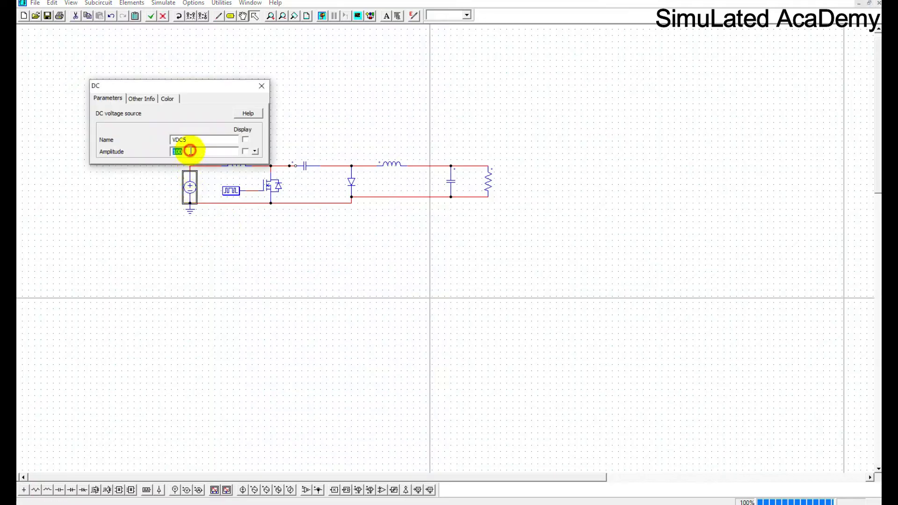
pyautogui.click(261, 85)
pyautogui.doubleClick(239, 165)
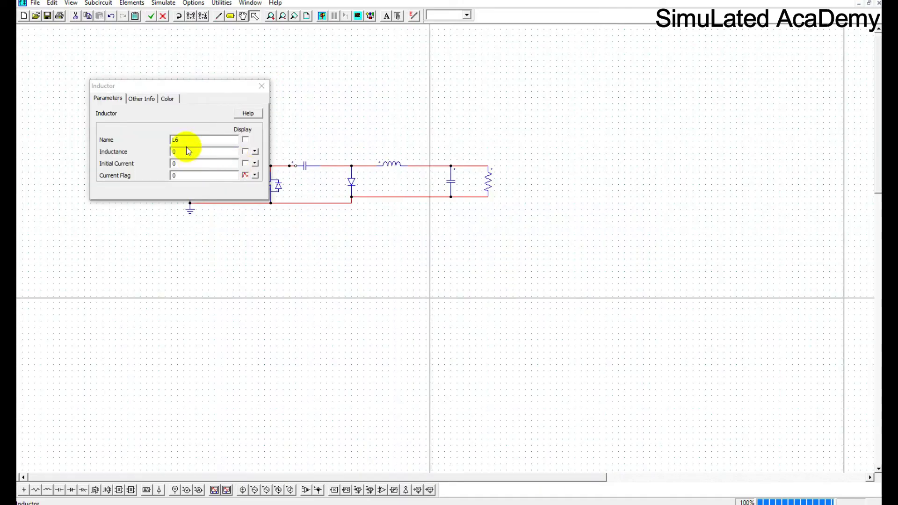
pyautogui.doubleClick(189, 151)
pyautogui.write('4')
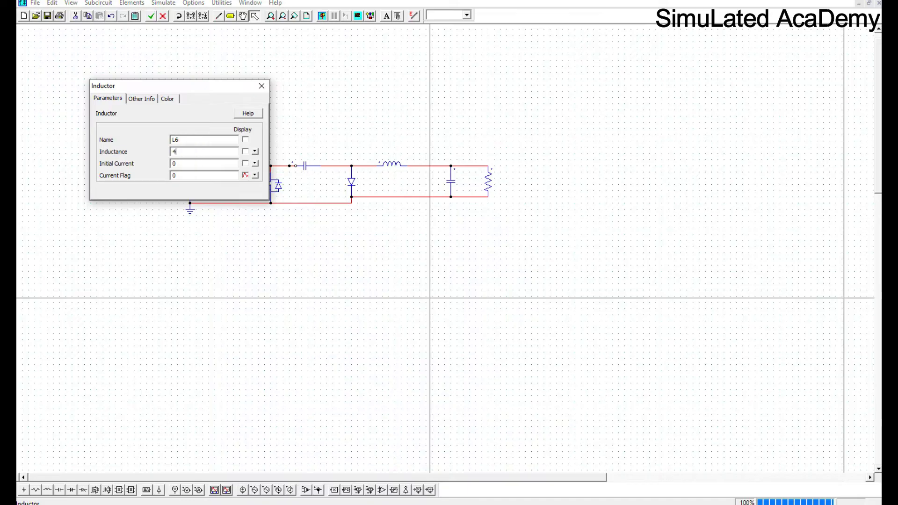
pyautogui.write('32u')
pyautogui.click(262, 86)
# Set the right inductor to 649u and the coupling capacitor to 17.8u
pyautogui.doubleClick(382, 172)
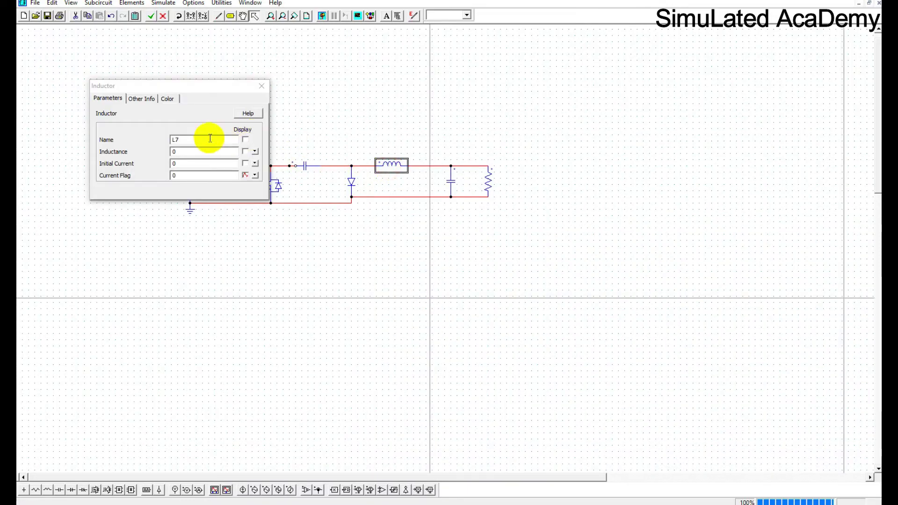
pyautogui.click(187, 152)
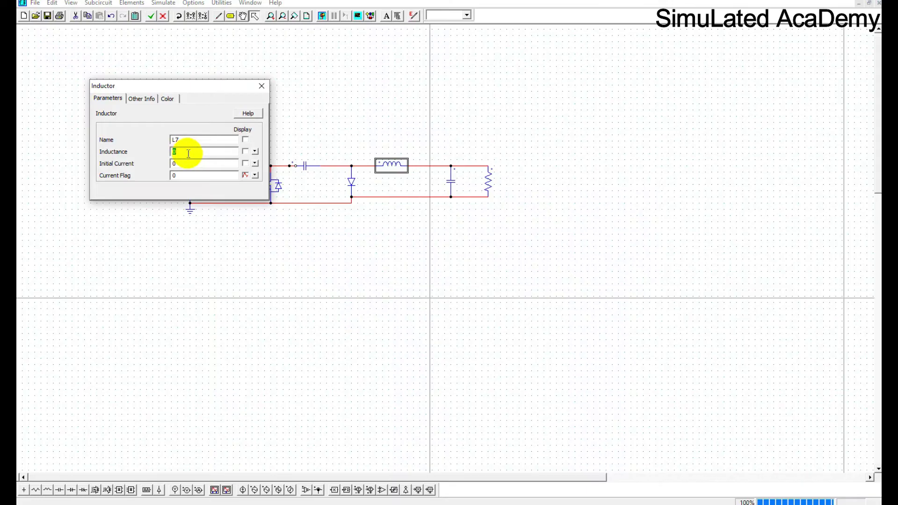
pyautogui.write('649u')
pyautogui.click(262, 86)
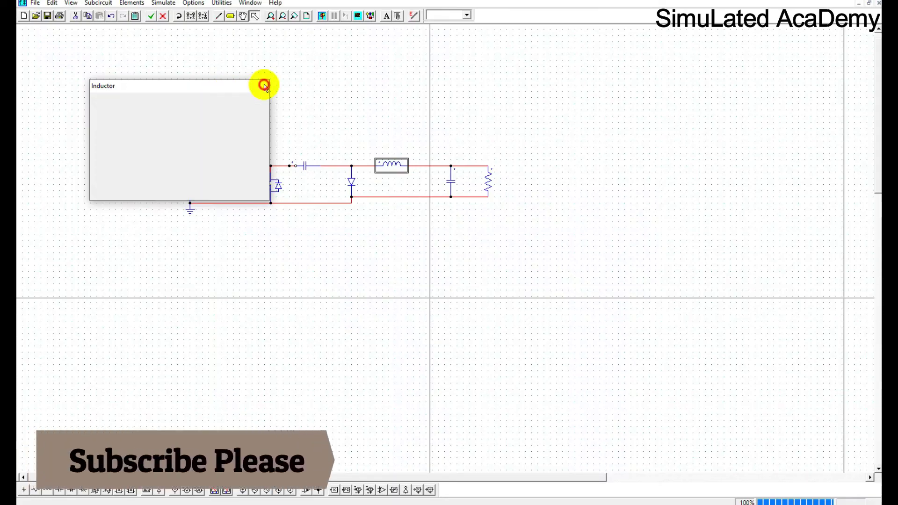
pyautogui.doubleClick(306, 169)
pyautogui.click(184, 149)
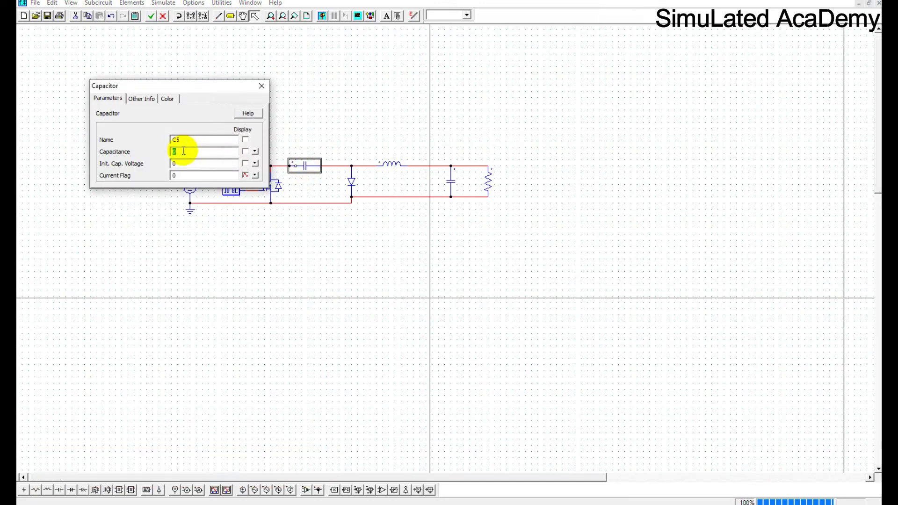
pyautogui.write('17.8u')
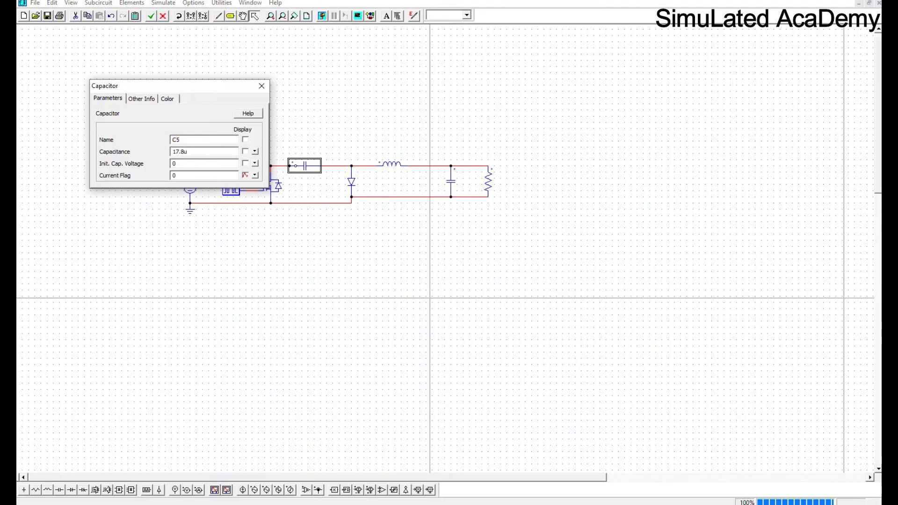
pyautogui.click(262, 86)
# Check the calculation slide, set the output capacitor to 3.08u, and select the load resistance
pyautogui.hotkey('alt', 'Tab')
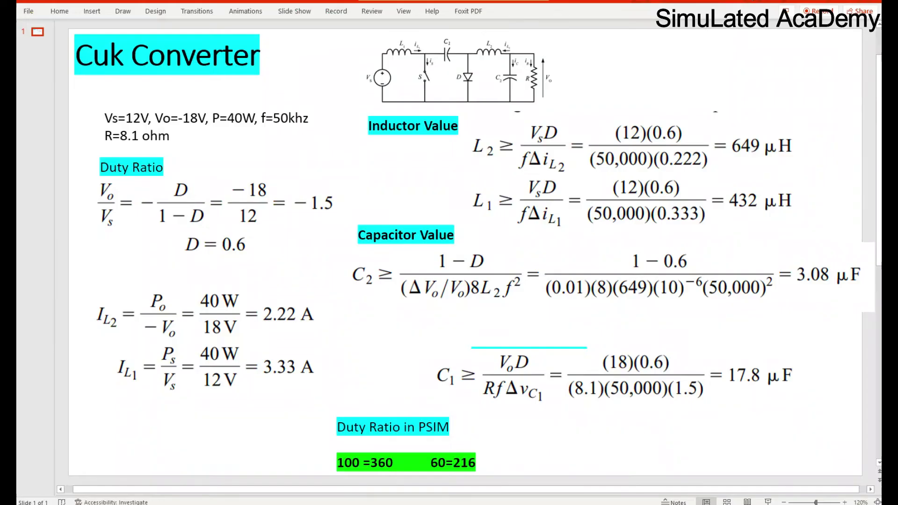
pyautogui.hotkey('alt', 'Tab')
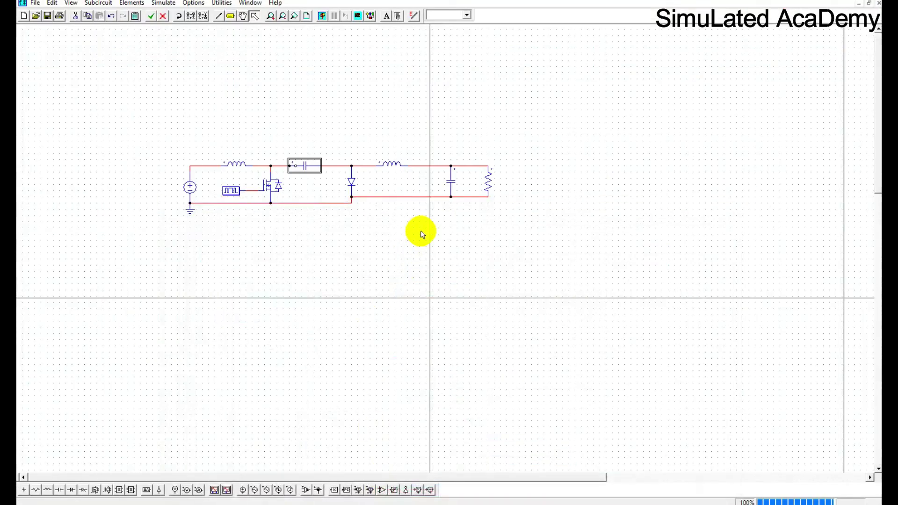
pyautogui.doubleClick(451, 180)
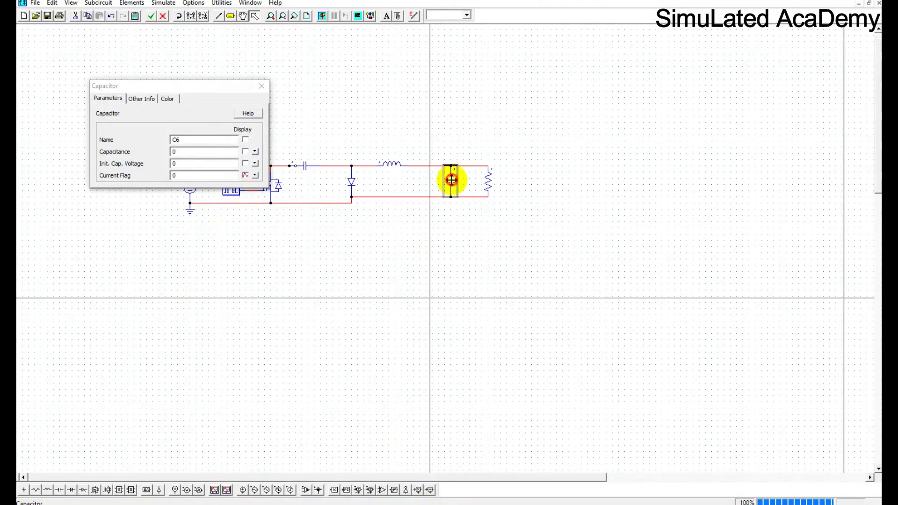
pyautogui.doubleClick(207, 154)
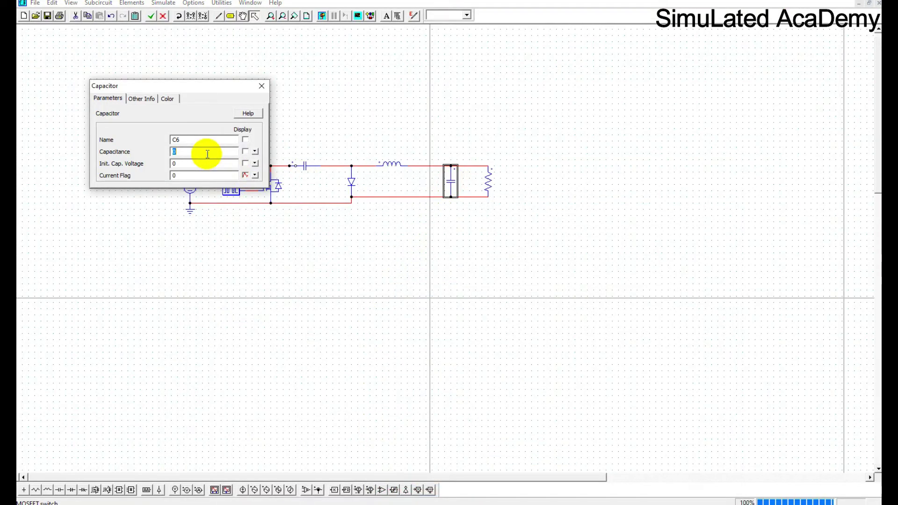
pyautogui.write('3.08u')
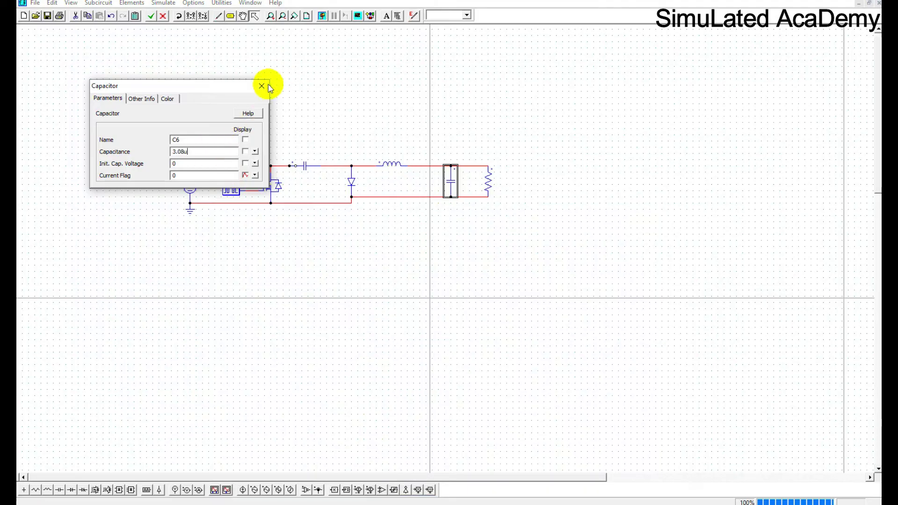
pyautogui.click(261, 85)
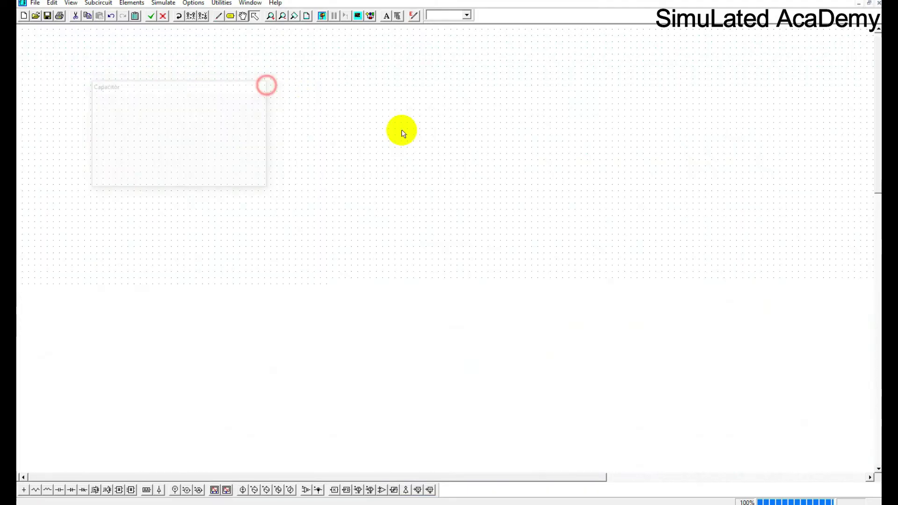
pyautogui.doubleClick(488, 180)
pyautogui.doubleClick(183, 152)
# Set the load resistor to 8.3 Ω and the gating block to 50000 Hz with switching points 0 216
pyautogui.write('8.3')
pyautogui.click(262, 86)
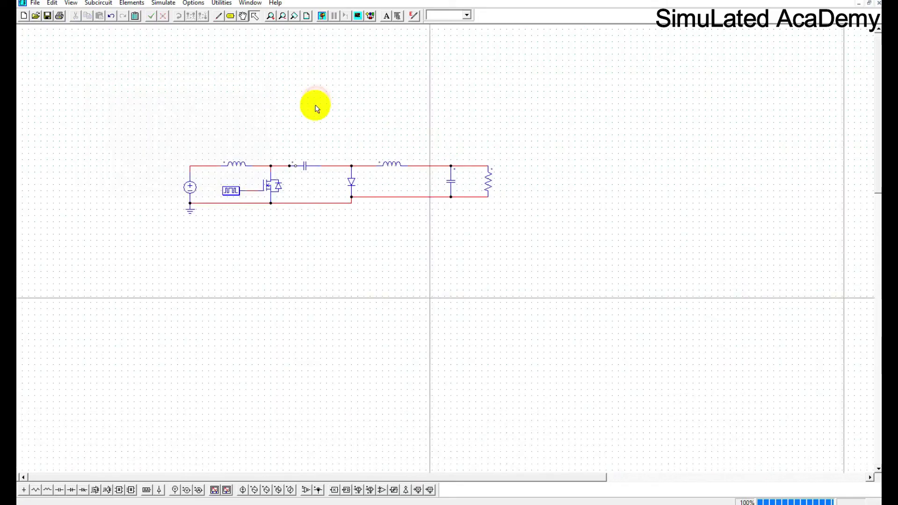
pyautogui.doubleClick(231, 191)
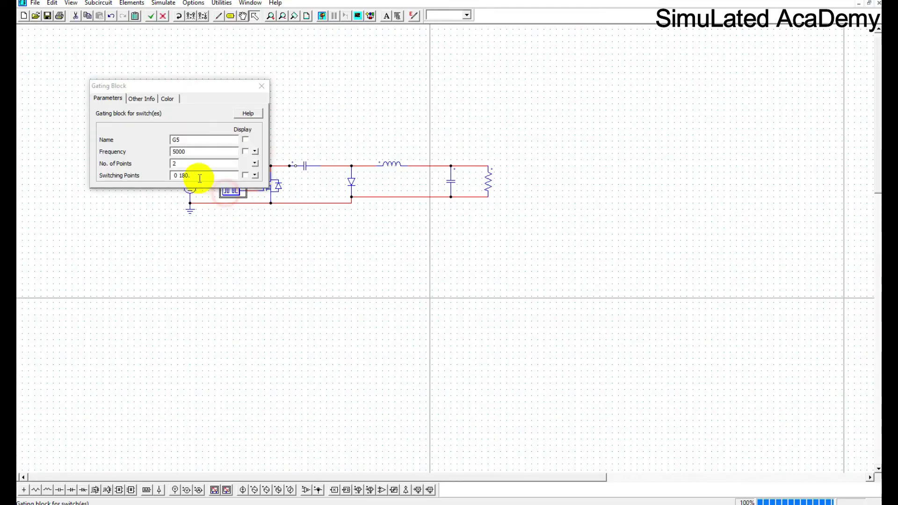
pyautogui.doubleClick(190, 152)
pyautogui.write('5')
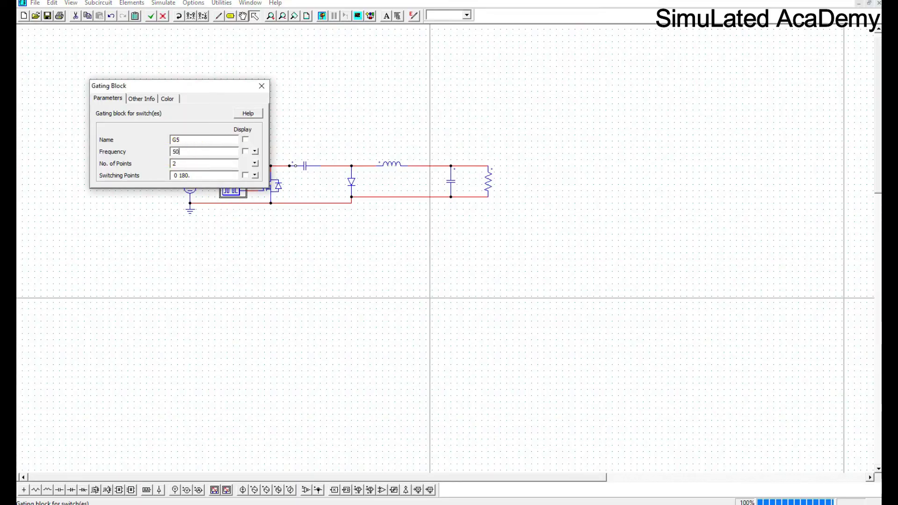
pyautogui.click(186, 176)
pyautogui.write('216.')
# Add the simulation control element and run the first simulation, accepting the time-step warning
pyautogui.click(262, 86)
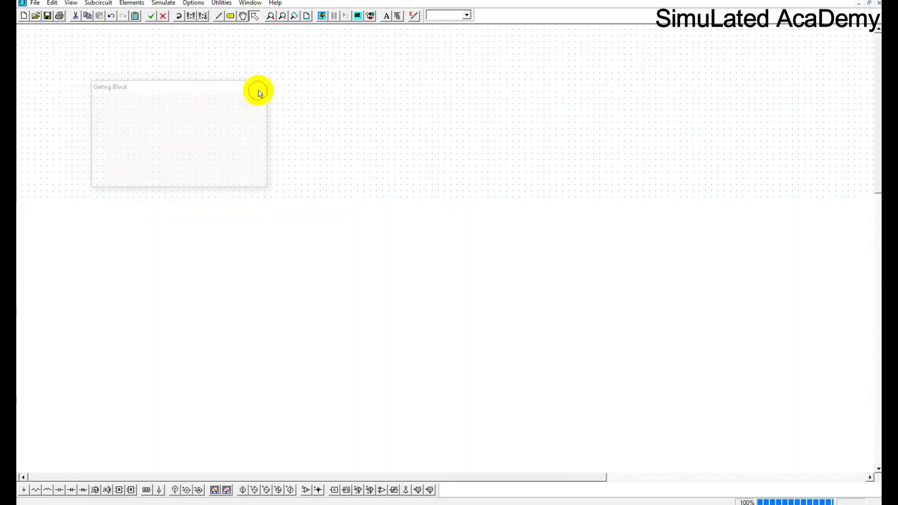
pyautogui.click(165, 4)
pyautogui.click(164, 14)
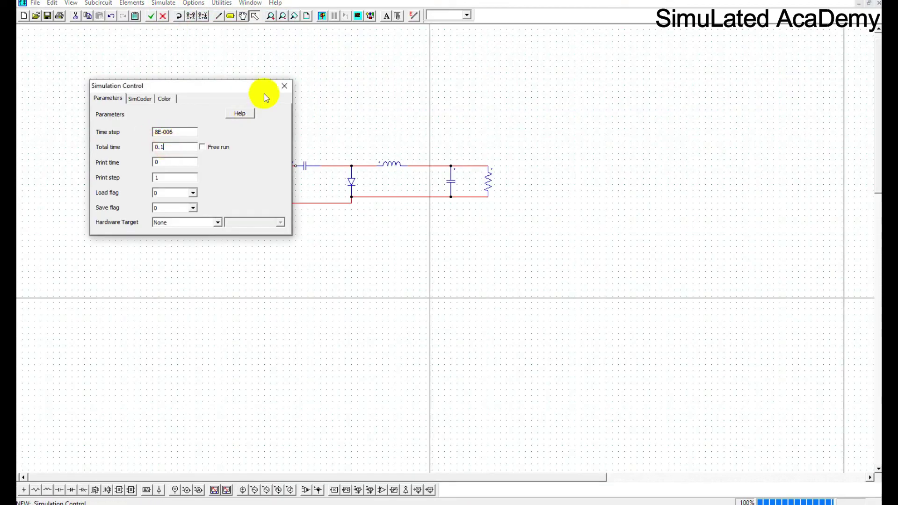
pyautogui.click(284, 85)
pyautogui.click(322, 15)
pyautogui.click(501, 287)
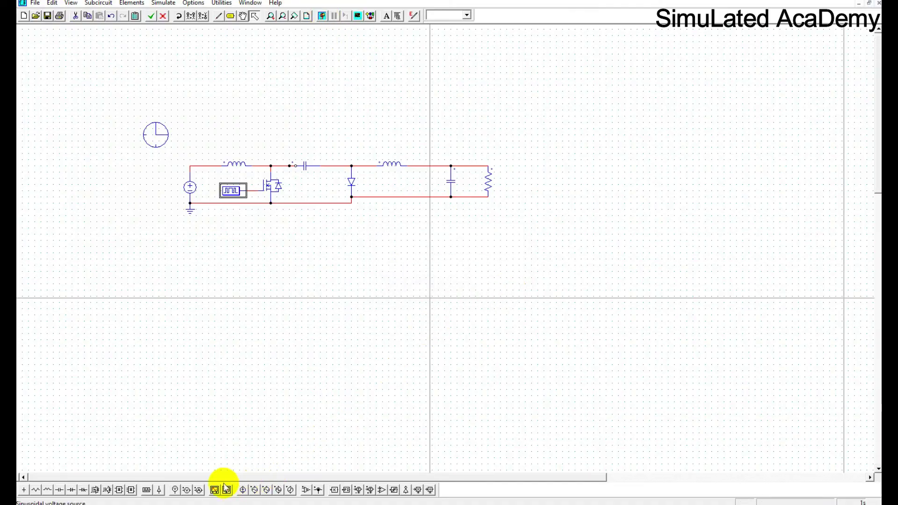
# Place voltage probes on the resistor and source nodes, naming the source probe Vs
pyautogui.click(176, 490)
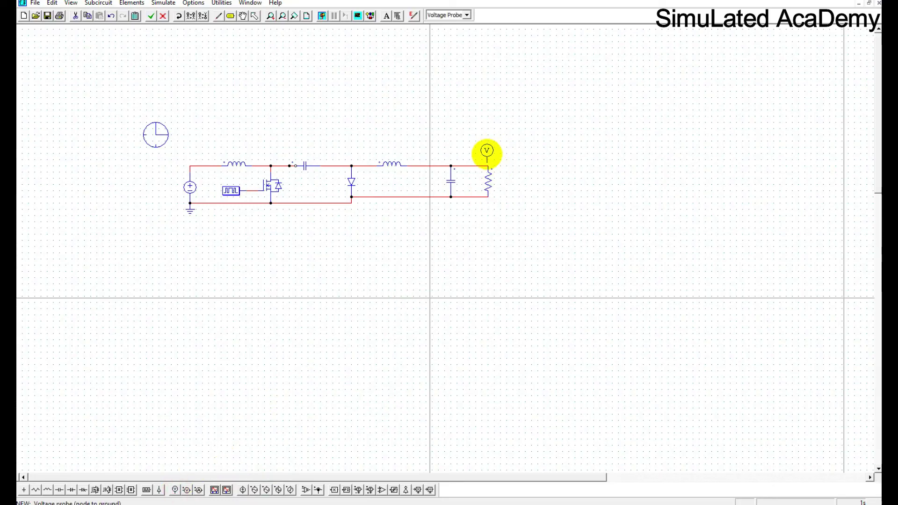
pyautogui.click(487, 157)
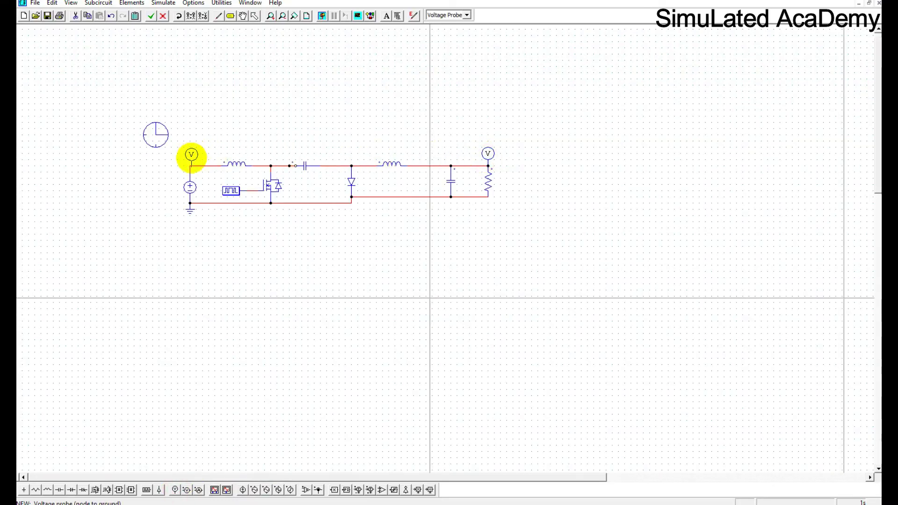
pyautogui.click(191, 157)
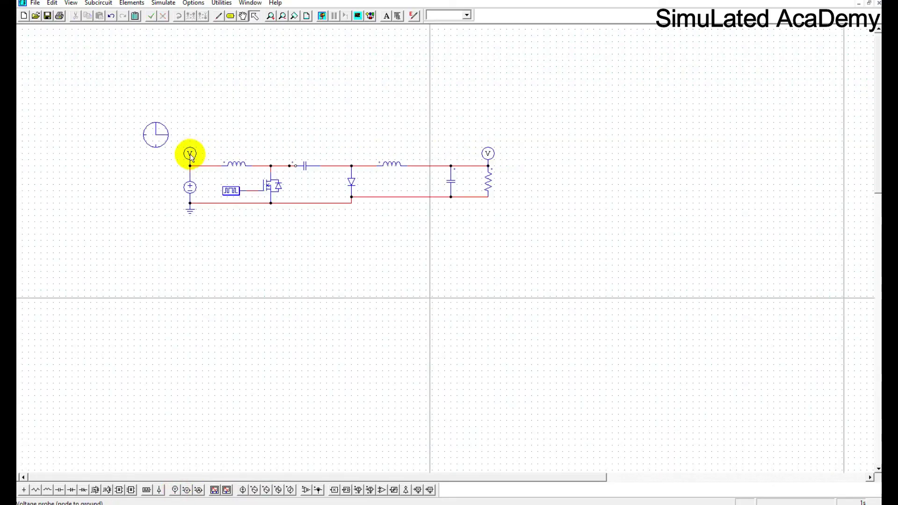
pyautogui.doubleClick(191, 158)
pyautogui.click(197, 142)
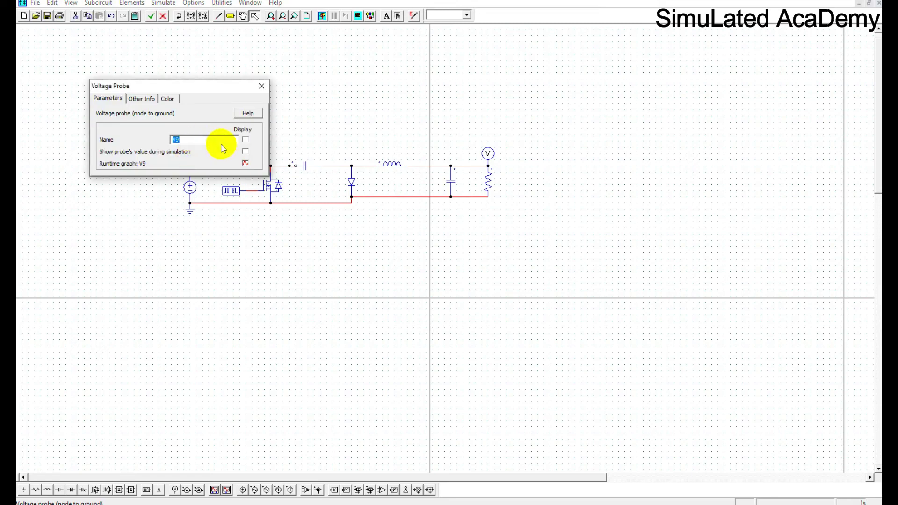
pyautogui.write('V')
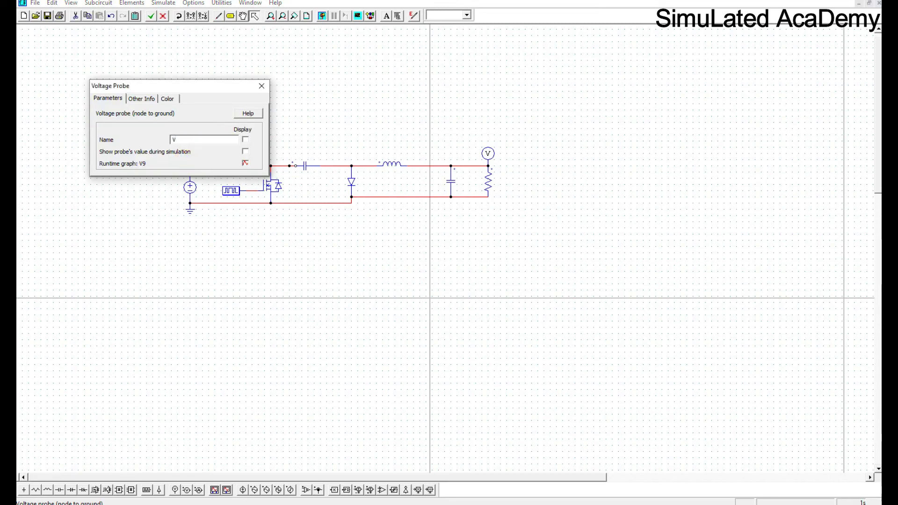
pyautogui.write('s')
pyautogui.click(263, 87)
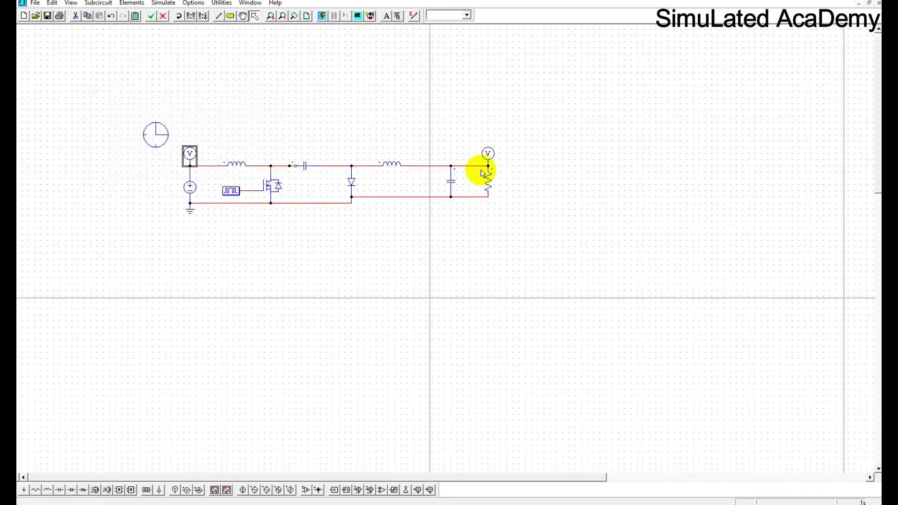
pyautogui.doubleClick(487, 154)
pyautogui.click(205, 141)
# Name the load probe Vo, rerun, and plot Vo and Vs in SIMVIEW
pyautogui.write('o')
pyautogui.click(262, 86)
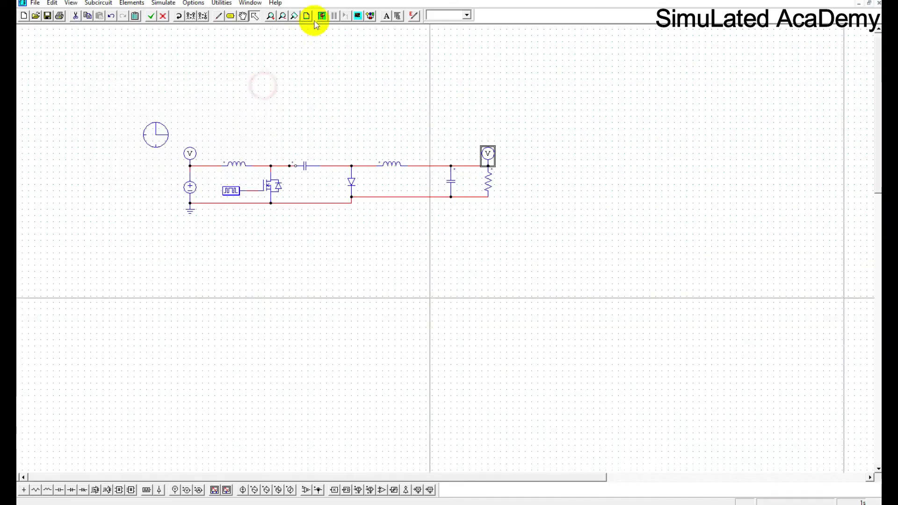
pyautogui.click(321, 18)
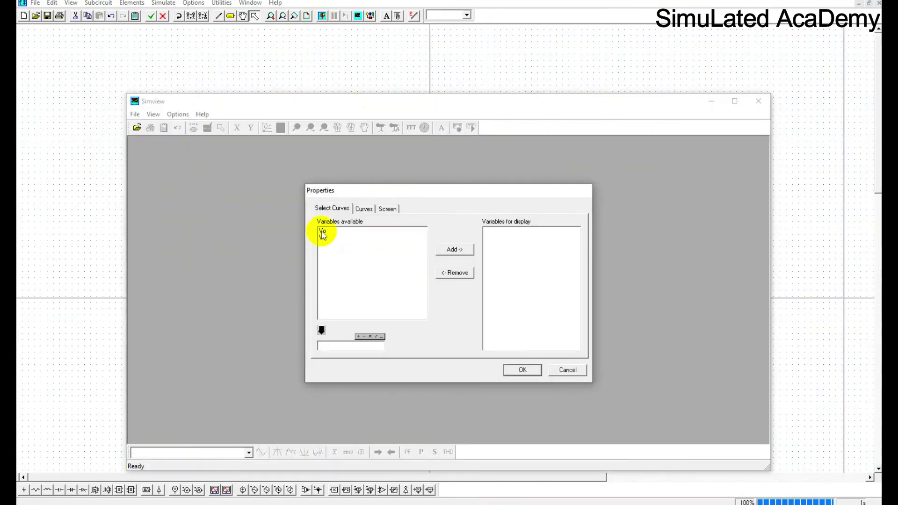
pyautogui.click(320, 230)
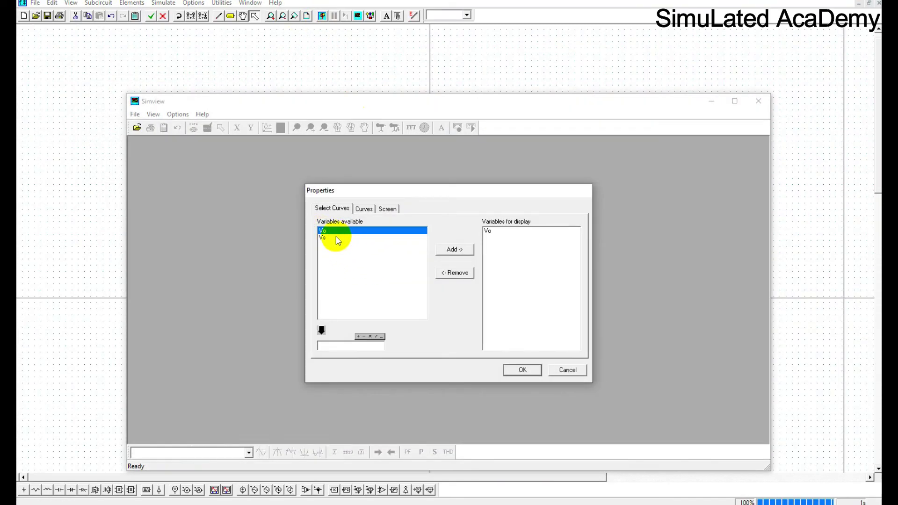
pyautogui.keyDown('shift'); pyautogui.click(333, 236); pyautogui.keyUp('shift')
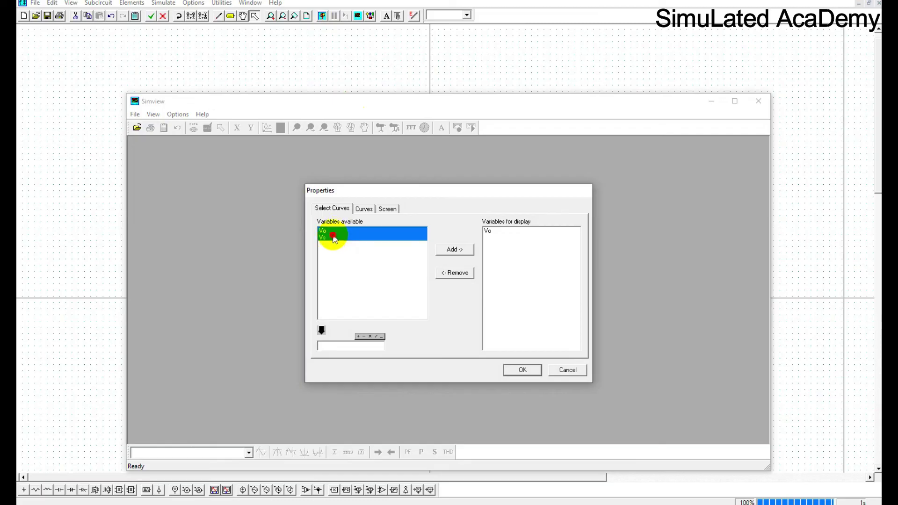
pyautogui.click(523, 370)
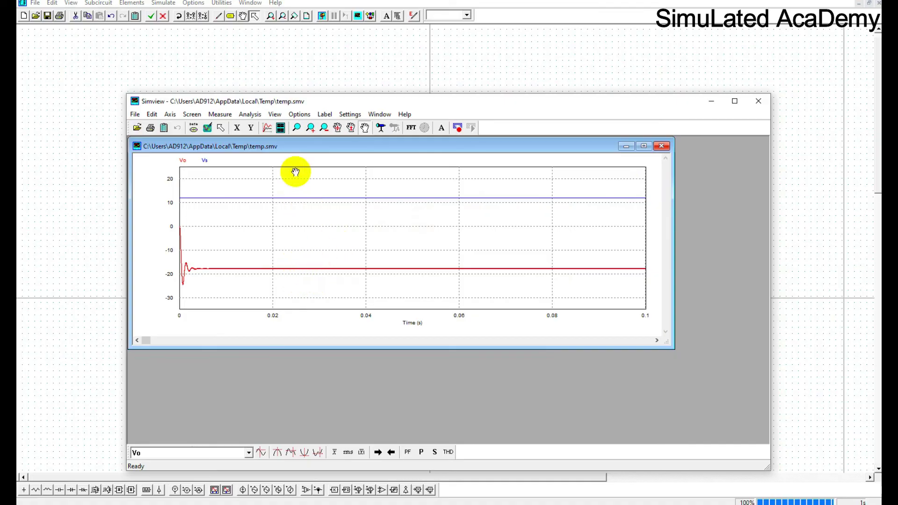
# Give the Vo curve line thickness 3 and the Vs curve thickness 2
pyautogui.doubleClick(325, 224)
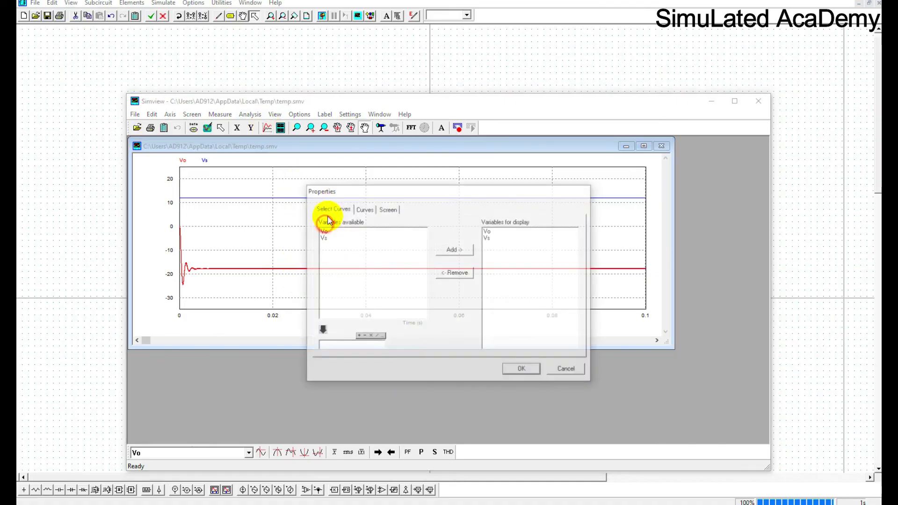
pyautogui.click(363, 209)
pyautogui.click(512, 256)
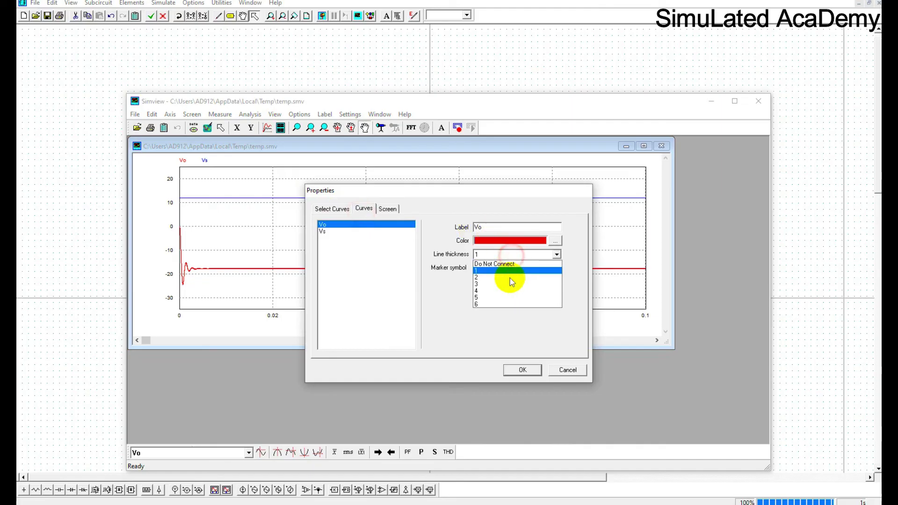
pyautogui.click(511, 280)
pyautogui.click(347, 231)
pyautogui.click(487, 254)
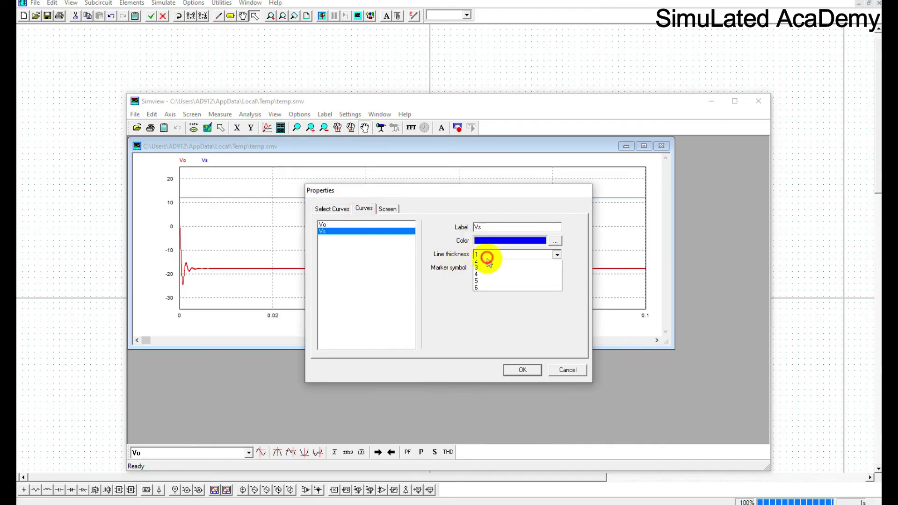
pyautogui.click(485, 275)
pyautogui.click(523, 371)
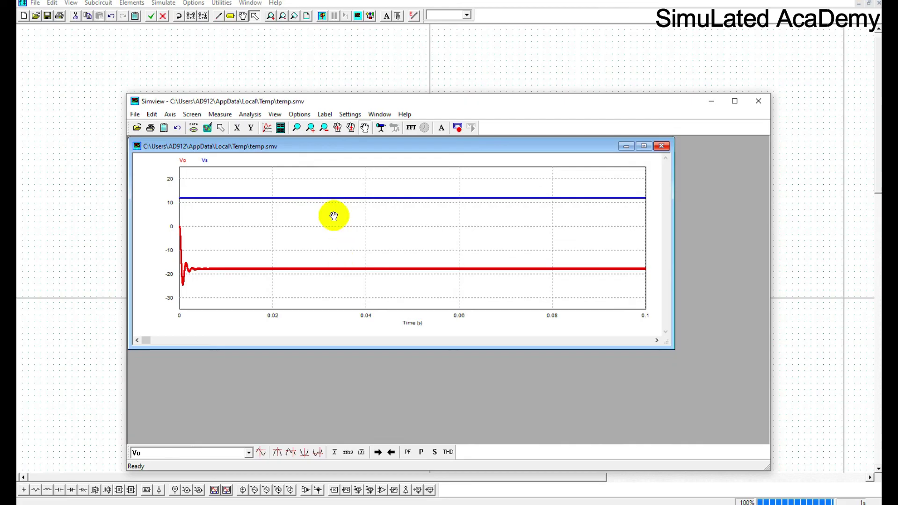
# Zoom progressively from 0.02–0.047 s down to a single Vo ripple period near −18 V
pyautogui.click(296, 128)
pyautogui.moveTo(273, 175); pyautogui.dragTo(397, 301)
pyautogui.moveTo(289, 181); pyautogui.dragTo(399, 304)
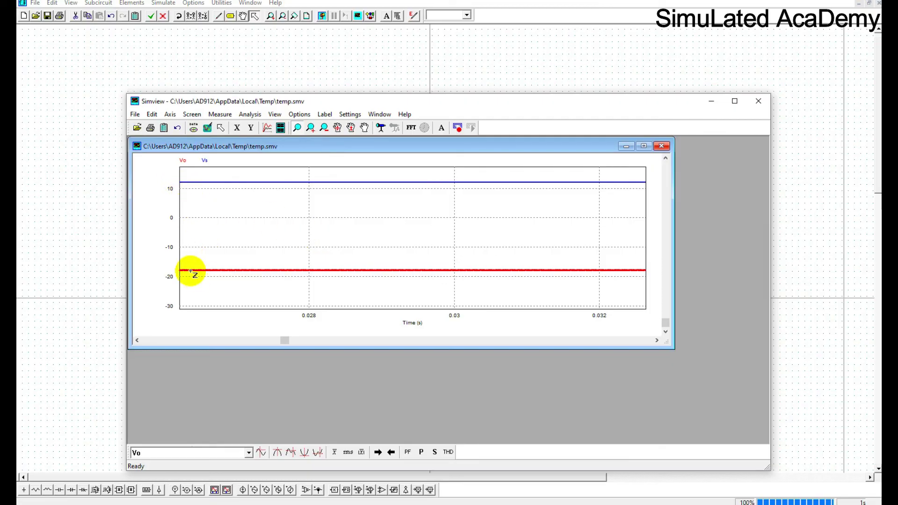
pyautogui.moveTo(282, 246); pyautogui.dragTo(365, 295)
pyautogui.moveTo(290, 215); pyautogui.dragTo(359, 262)
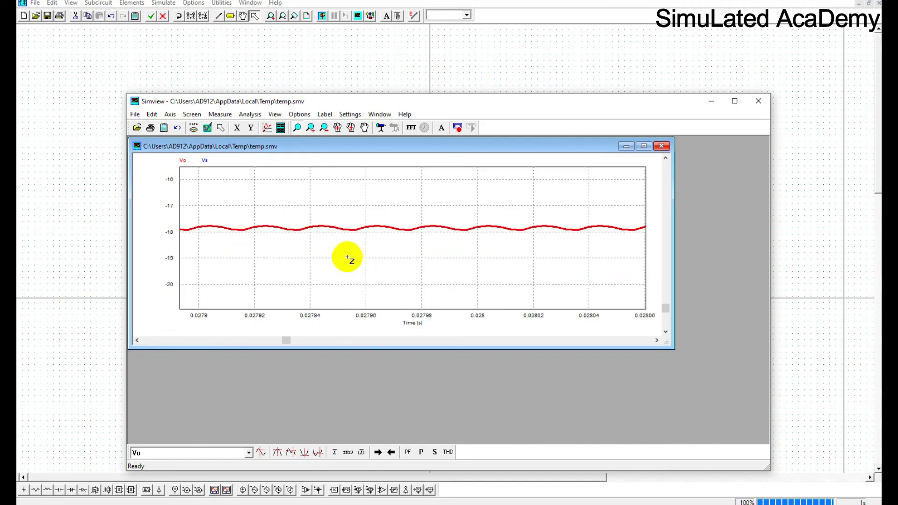
pyautogui.moveTo(290, 206); pyautogui.dragTo(378, 257)
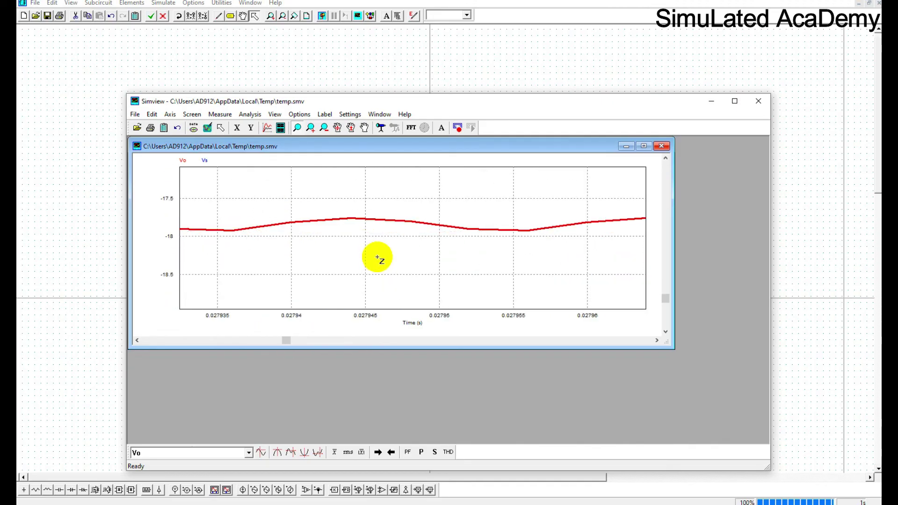